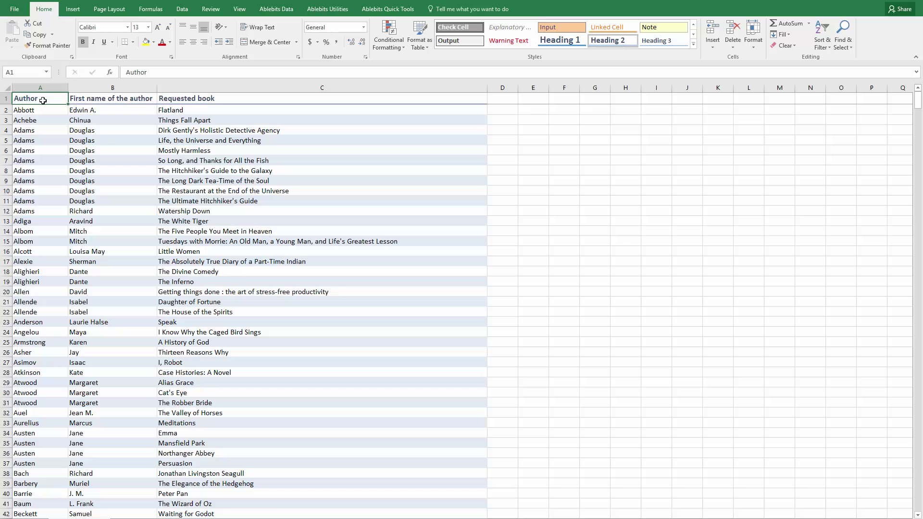
- Check the Requested book and Ordered book columns on both sheets, then widen column D
left_click(170, 89)
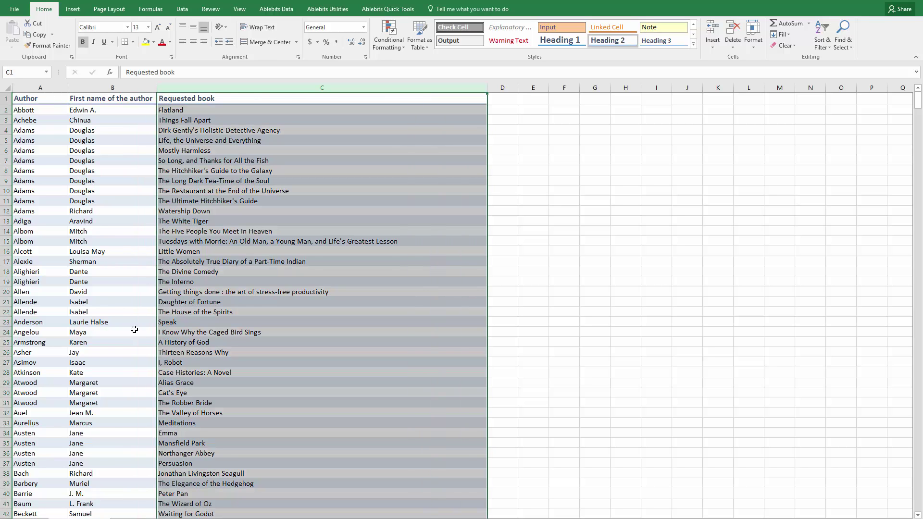
key("ctrl+Page_Down")
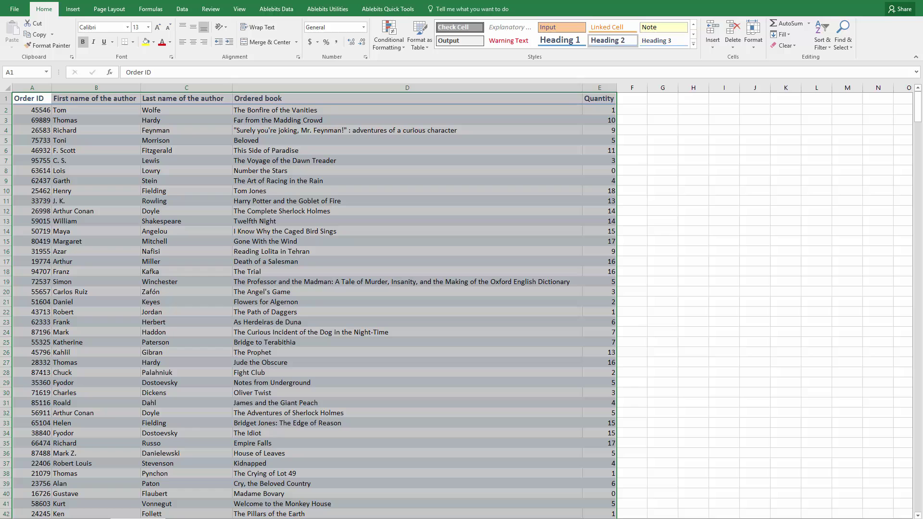
left_click(285, 98)
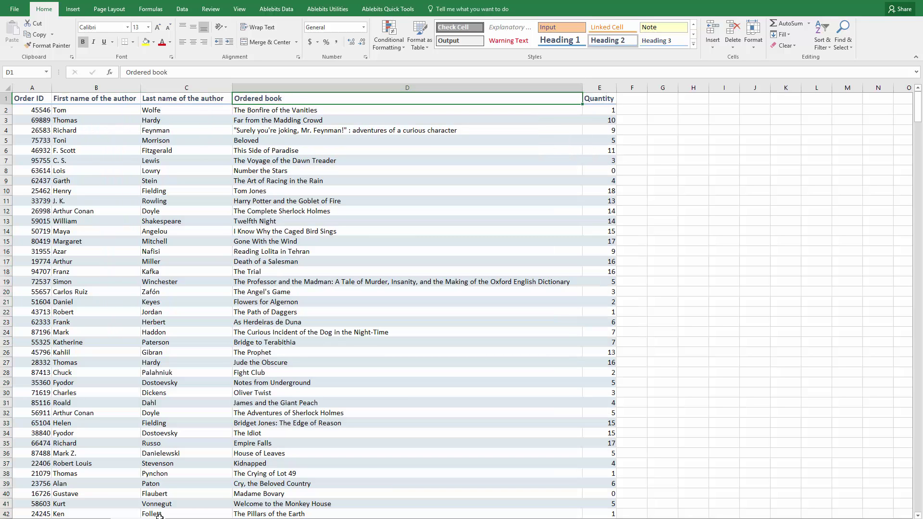
key("ctrl+Page_Up")
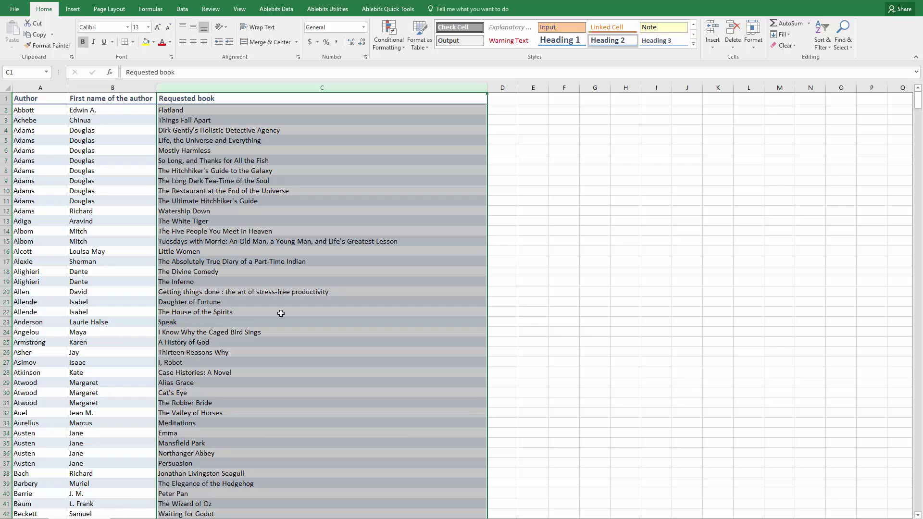
left_click(496, 96)
left_click_drag(519, 88, 563, 90)
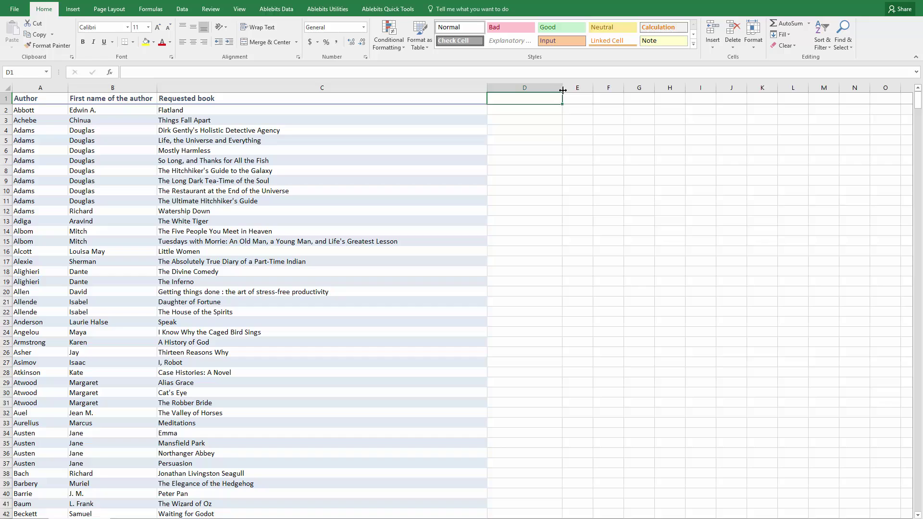
- Enter =COUNTIF('Ordered books'!D:D,C2) in D2 to count Flatland's orders
left_click(526, 112)
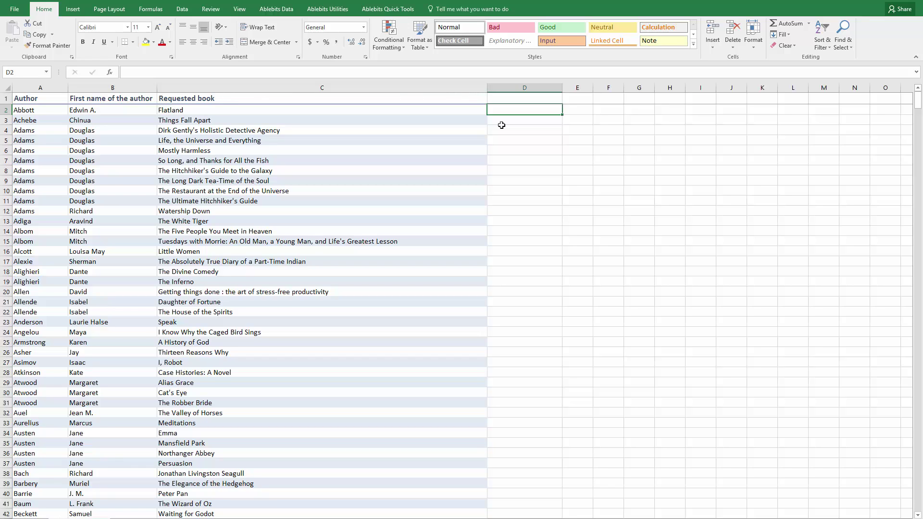
type("=COUNTIF")
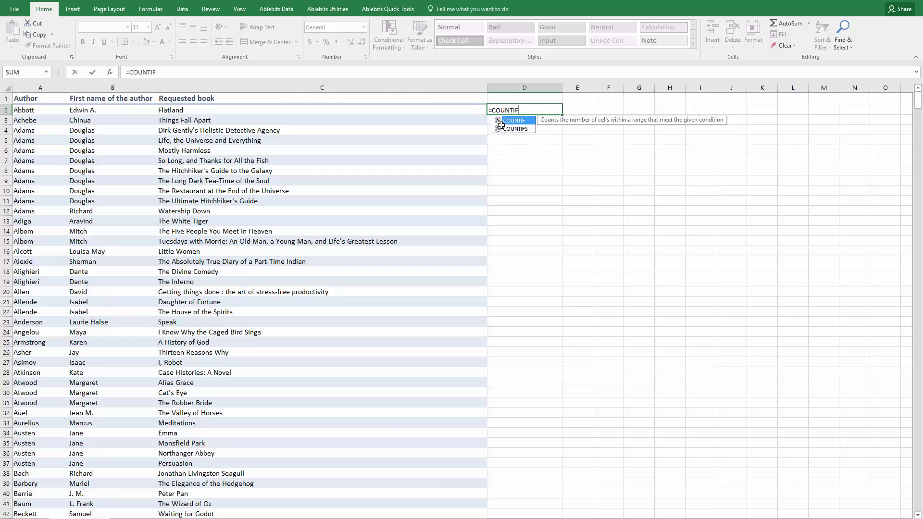
double_click(501, 121)
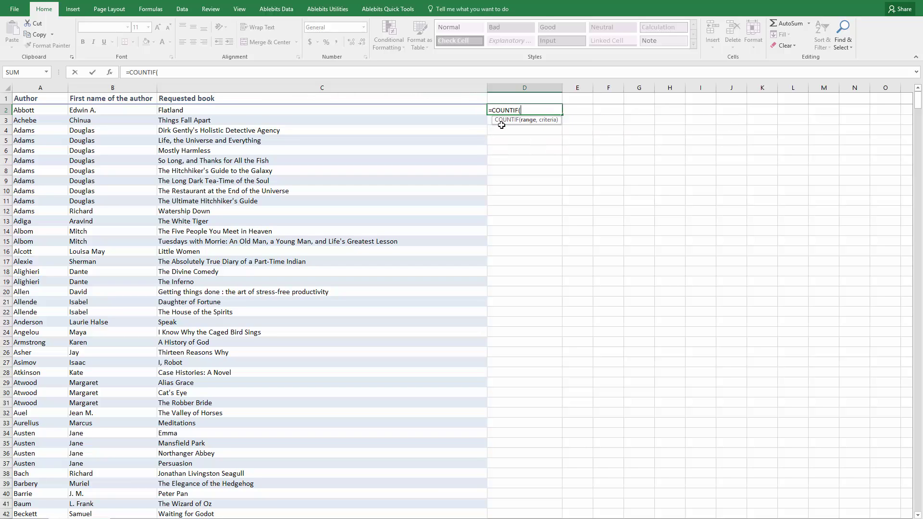
left_click(147, 517)
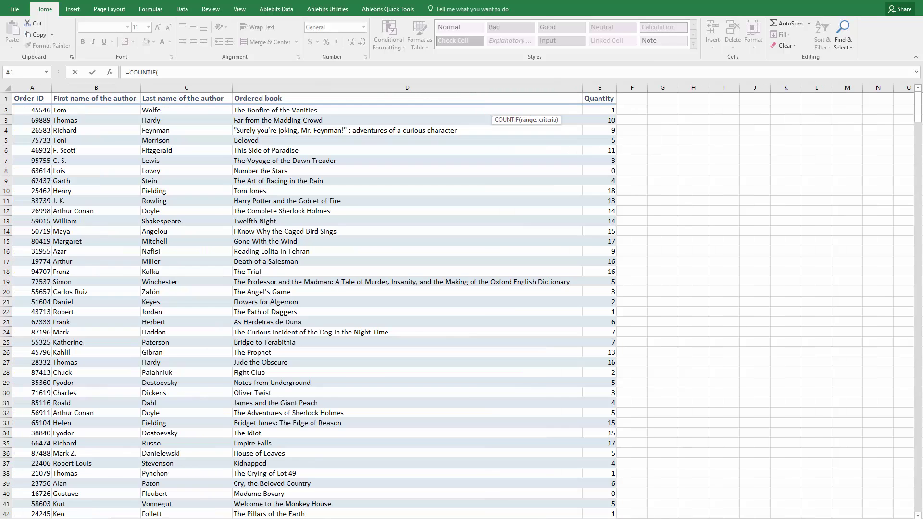
left_click(292, 87)
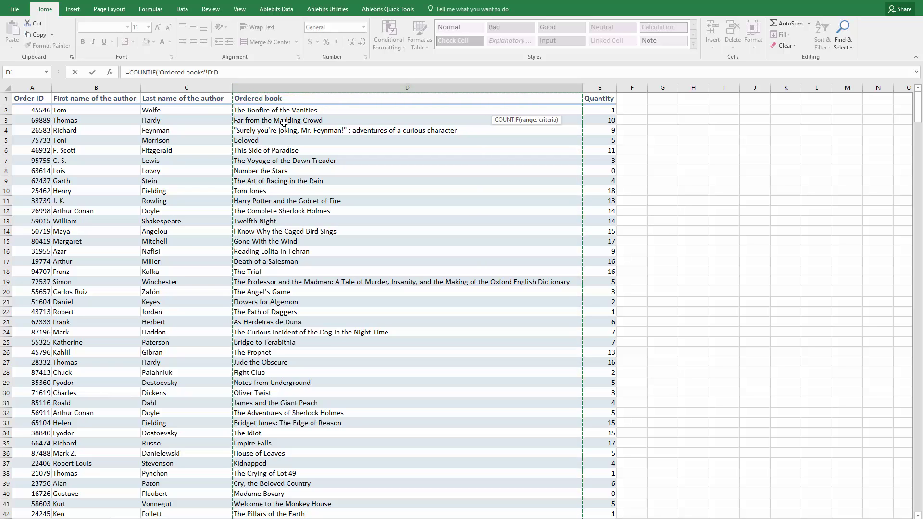
type(",")
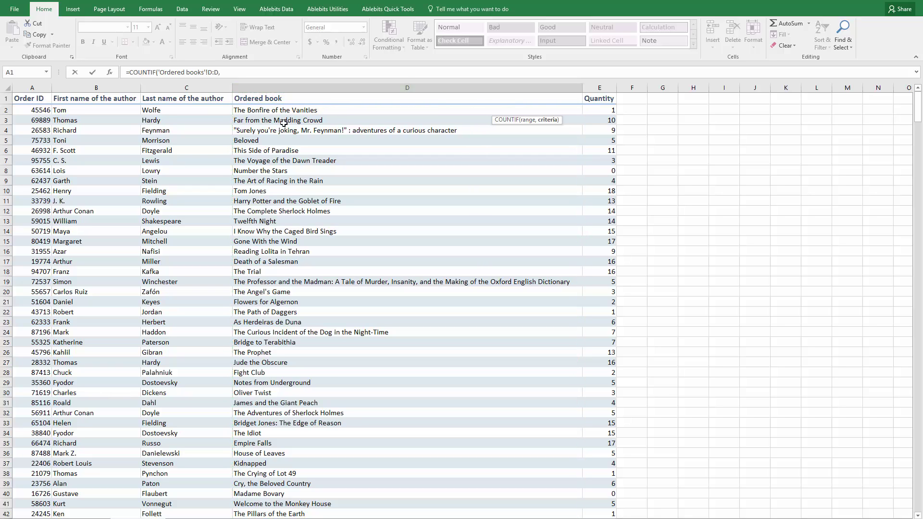
key("Return")
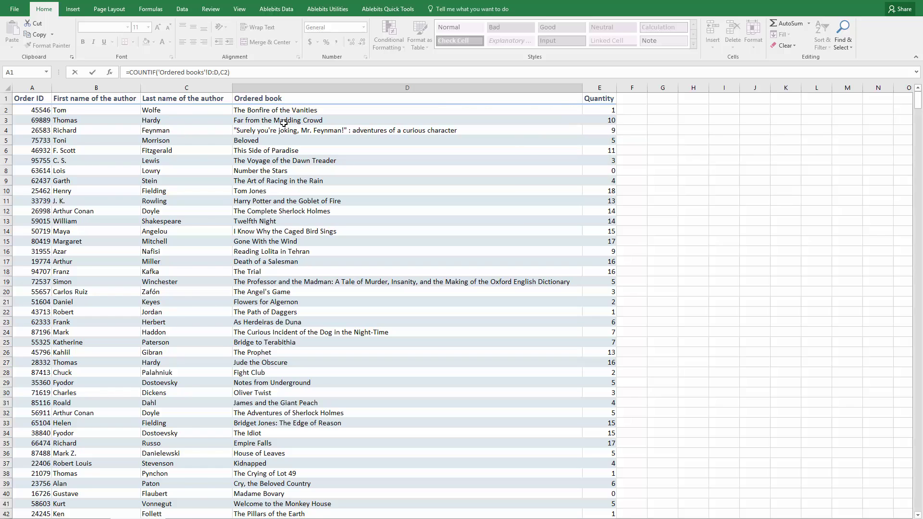
- Review the range and function parts of the D2 formula, leaving it unchanged
left_click(255, 113)
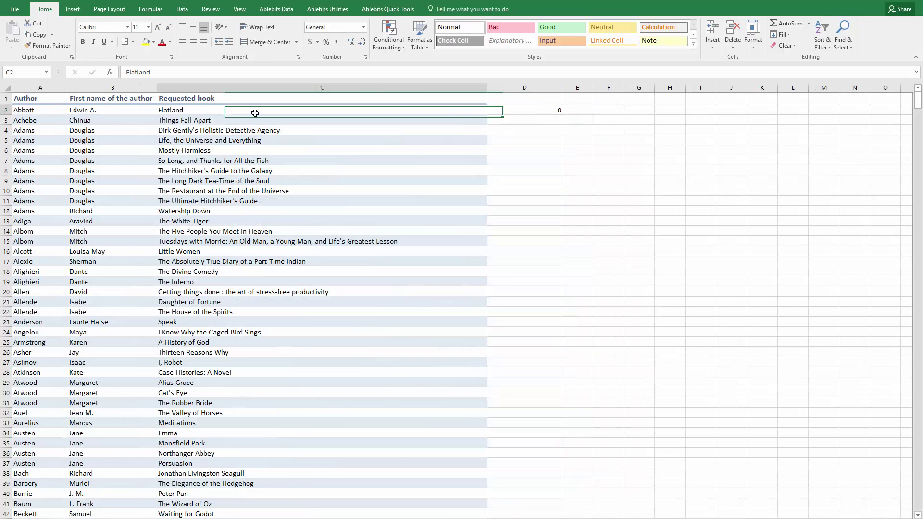
left_click(509, 110)
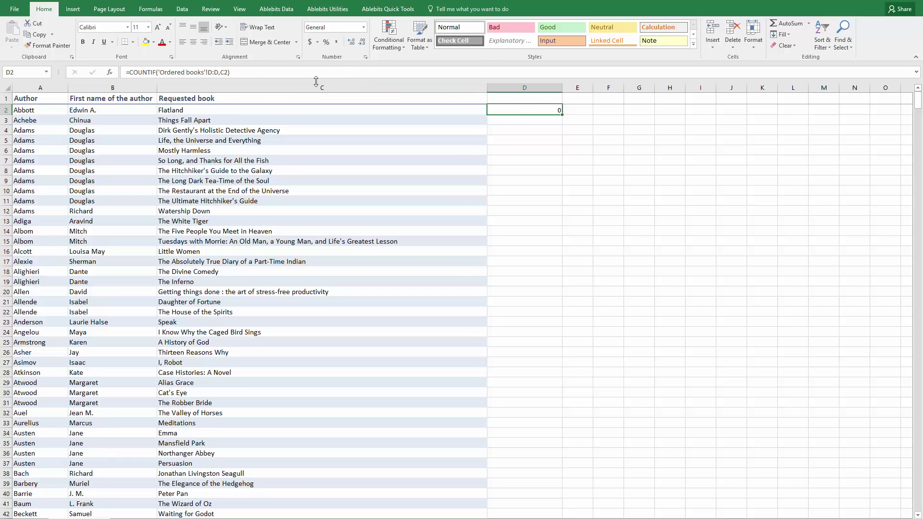
left_click(226, 73)
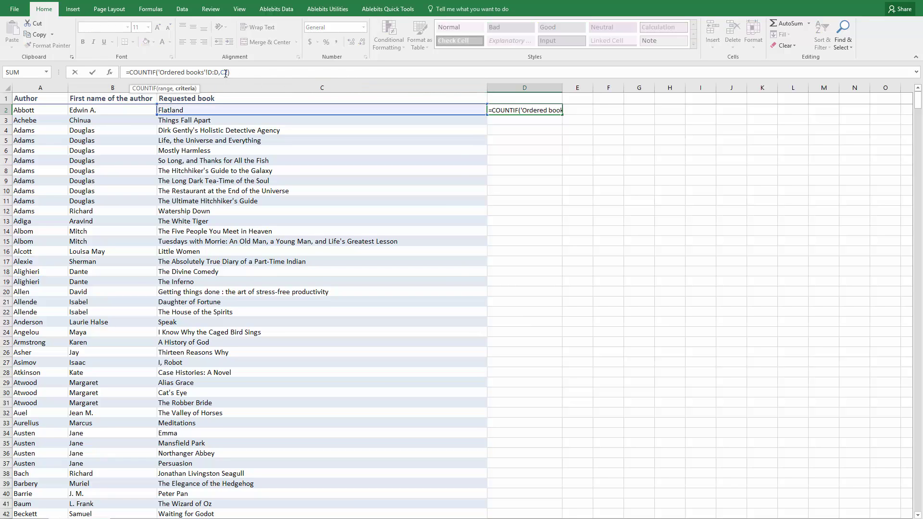
left_click(185, 72)
left_click(142, 72)
key("Return")
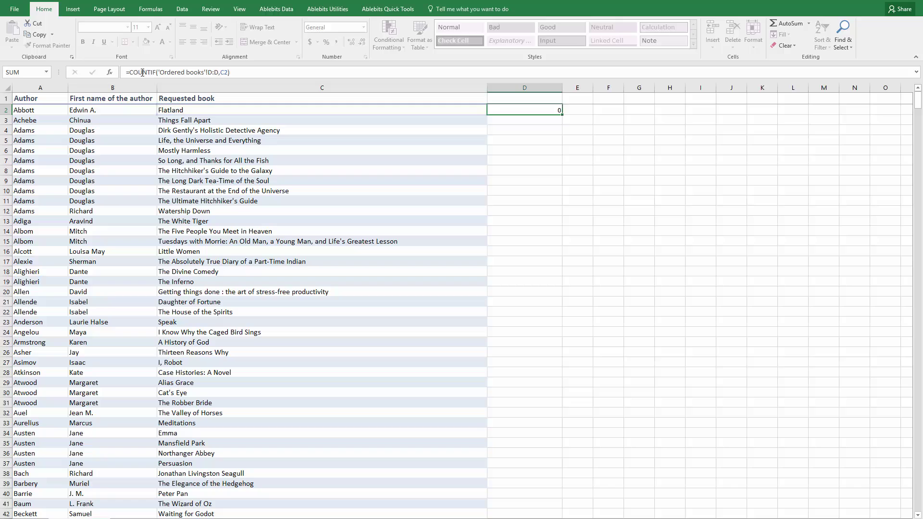
- Fill the D2 COUNTIF formula down column D, giving counts like 2 for I Know Why the Caged Bird Sings
left_click(513, 130)
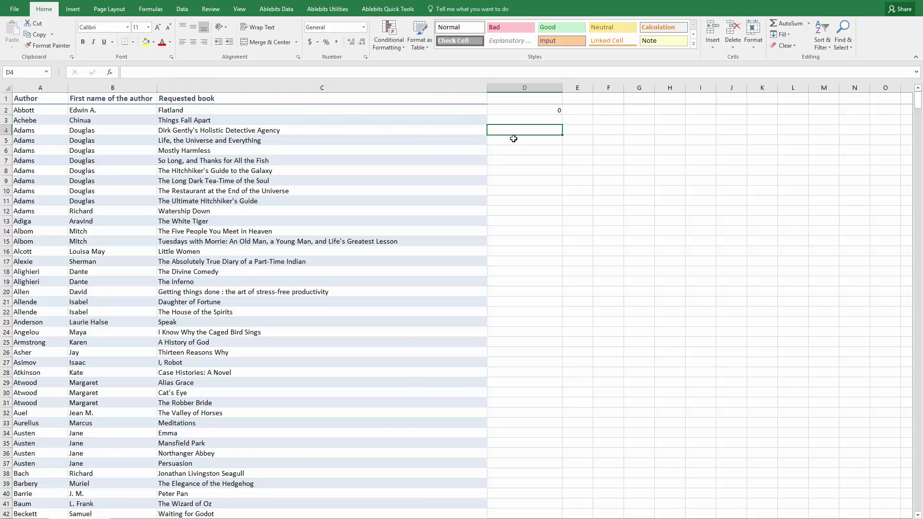
left_click(520, 111)
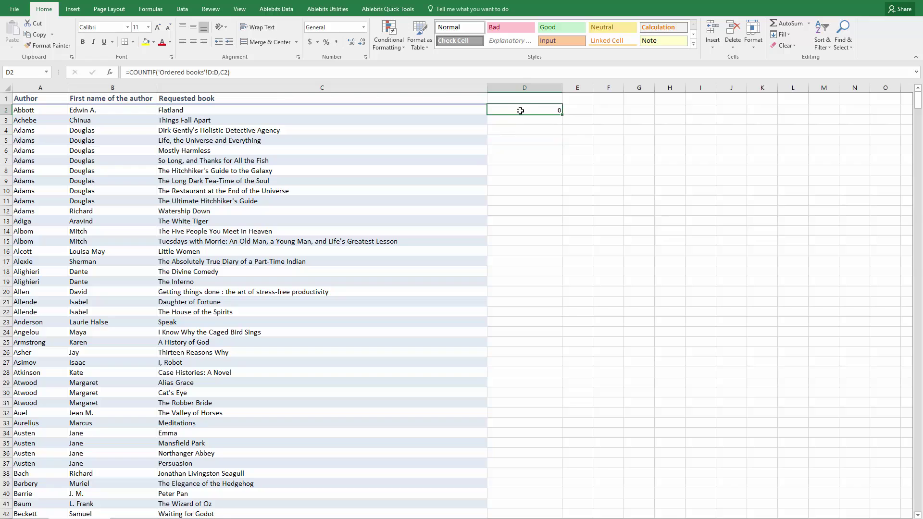
double_click(562, 114)
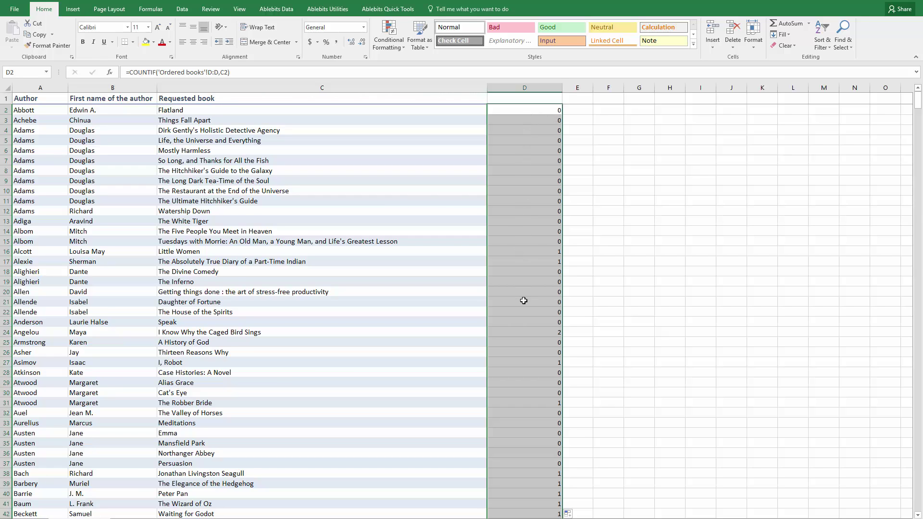
left_click(525, 107)
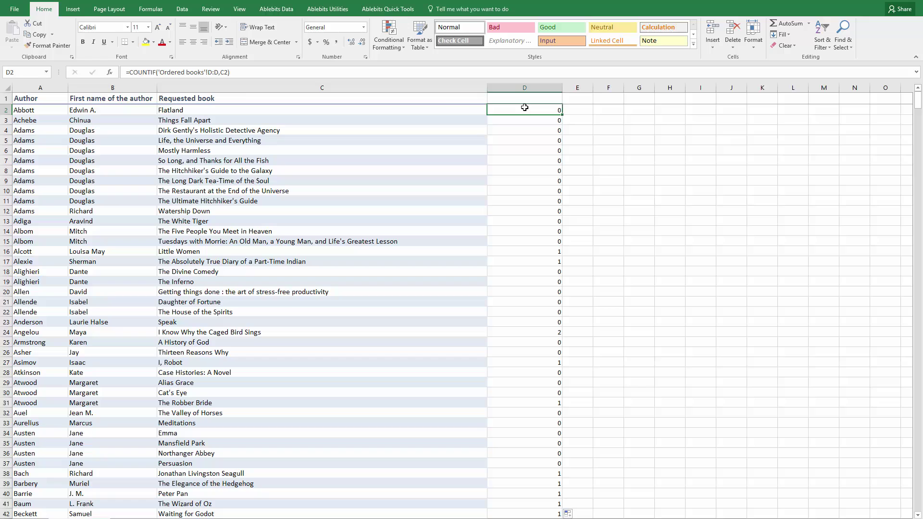
- Rewrite D2 as =IF(COUNTIF('Ordered books'!D:D,C2)>0,"Ordered","")
left_click(129, 72)
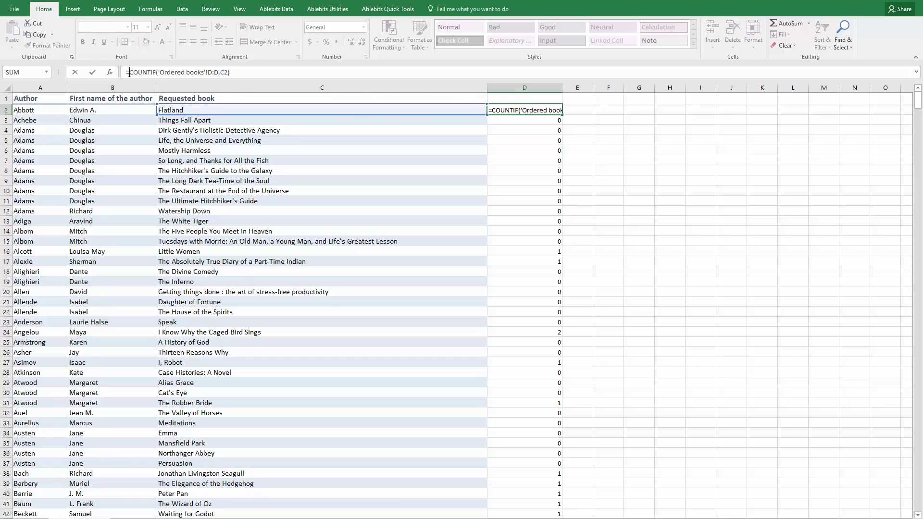
type("IF")
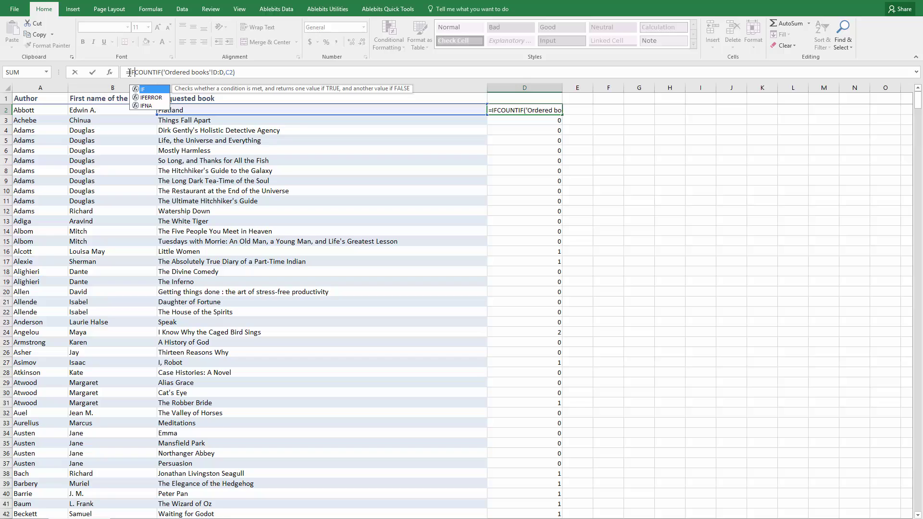
type("(")
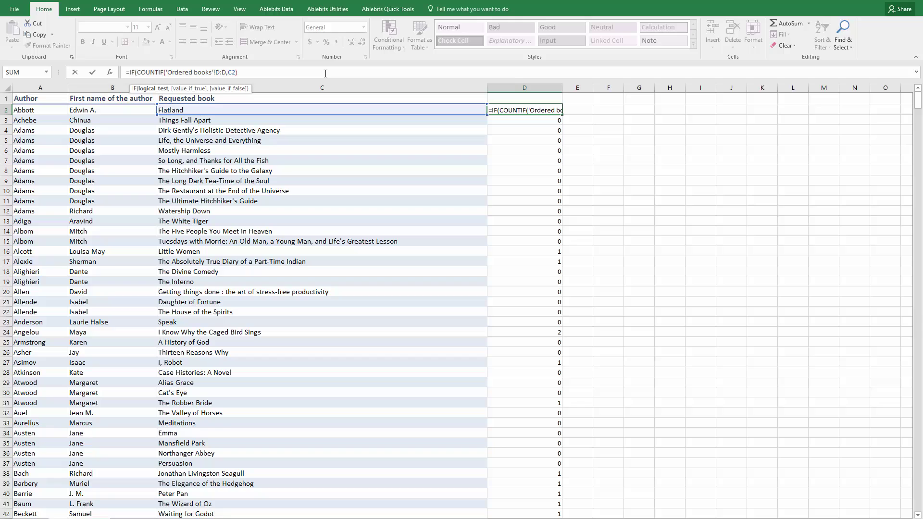
type(">0,")
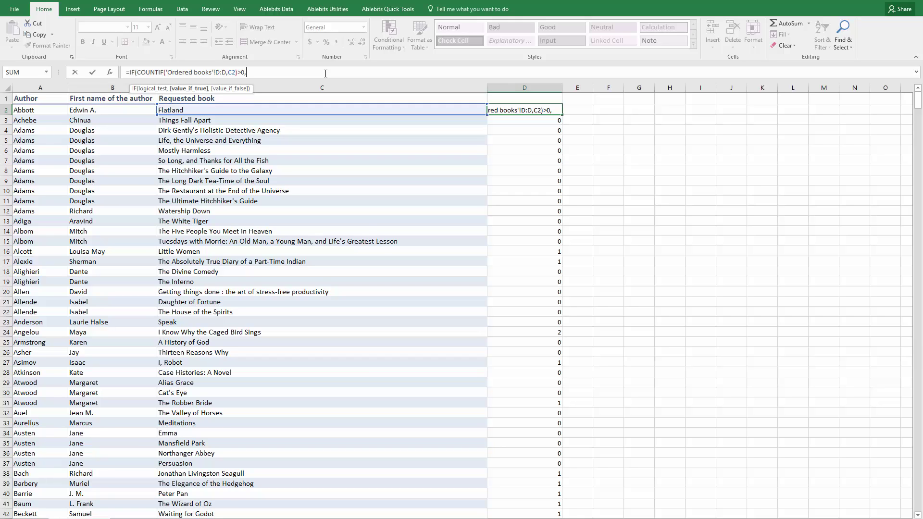
type("\"Ordered\",")
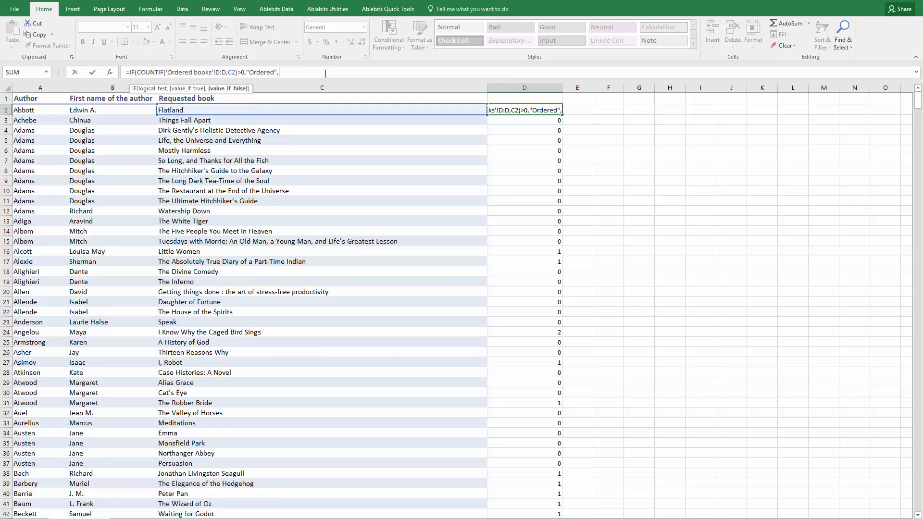
type("\"\")")
key("Return")
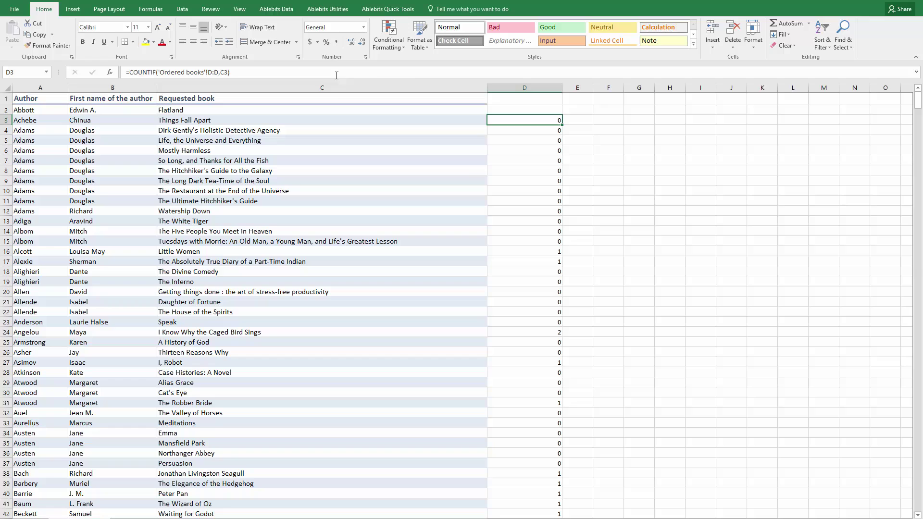
- Fill the IF formula down column D, check row 24's Ordered label, and select column C
left_click(506, 107)
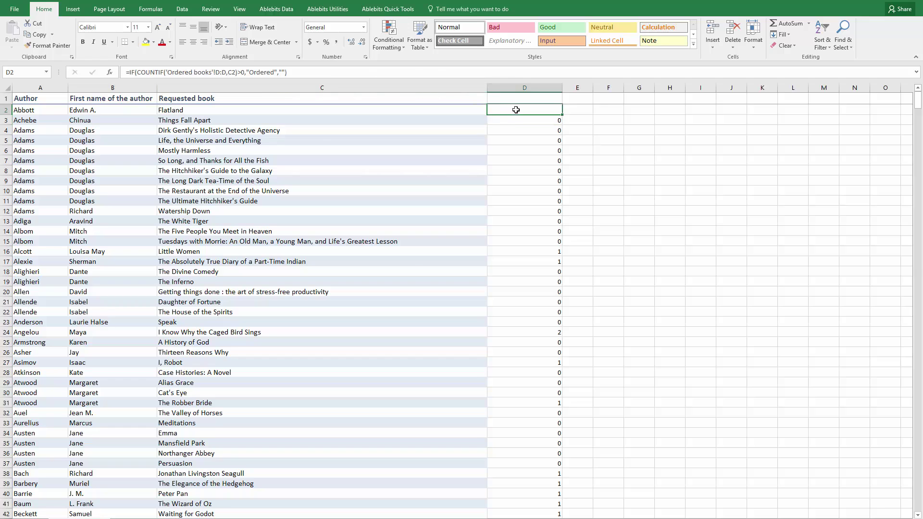
double_click(562, 115)
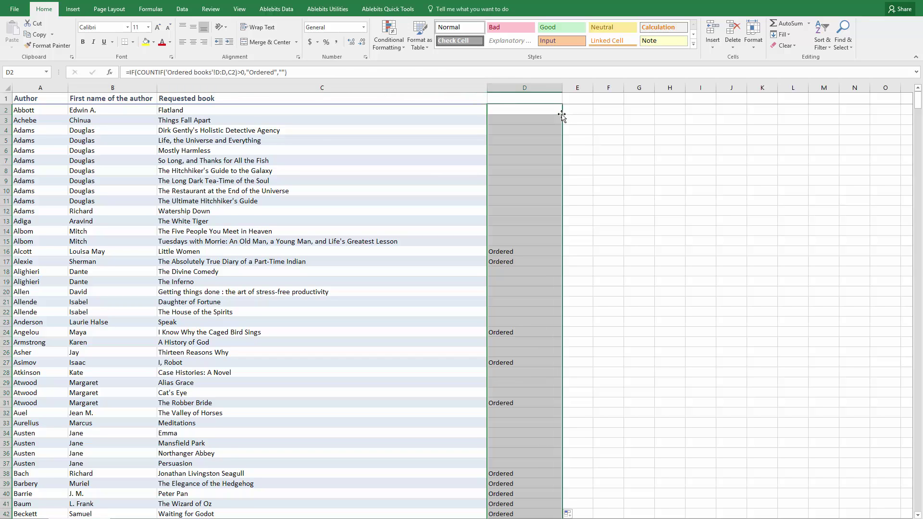
left_click_drag(513, 332, 446, 332)
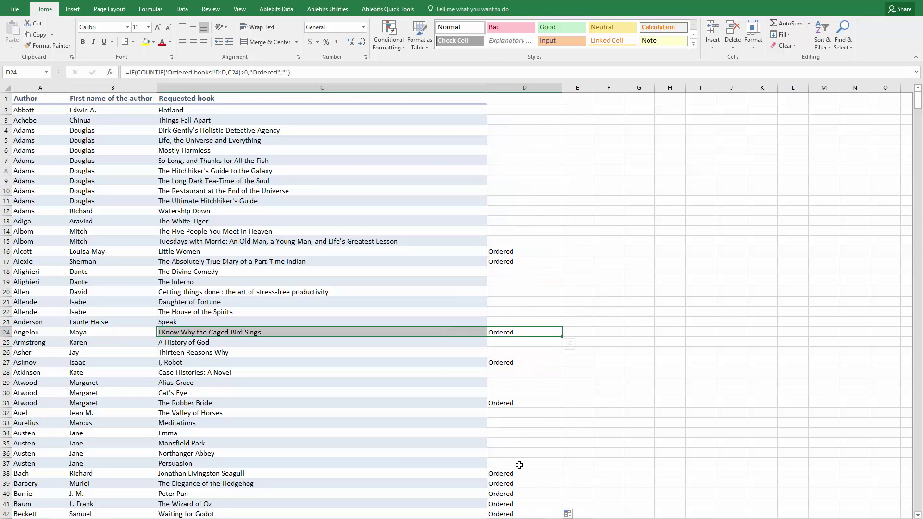
left_click(442, 98)
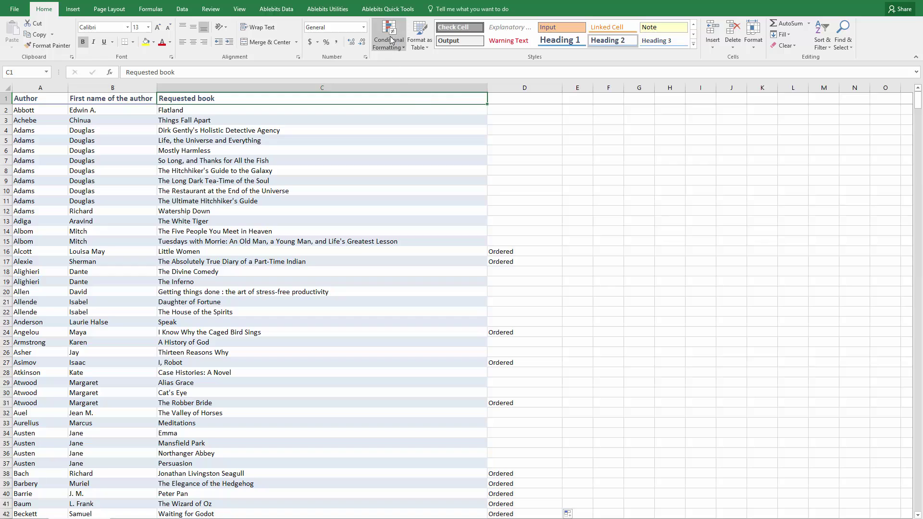
left_click(335, 87)
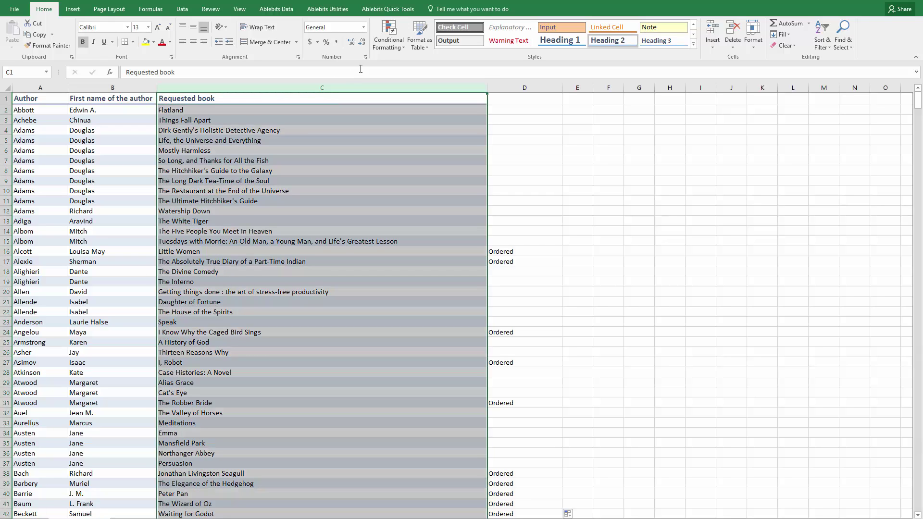
- Create a formula-based conditional formatting rule starting =COUNTIF( with the range taken from the Ordered books sheet
left_click(395, 46)
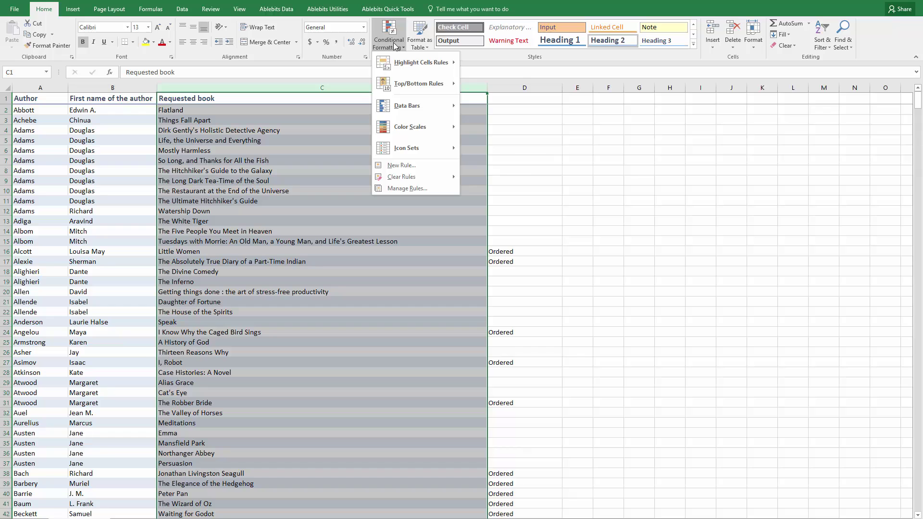
left_click(420, 165)
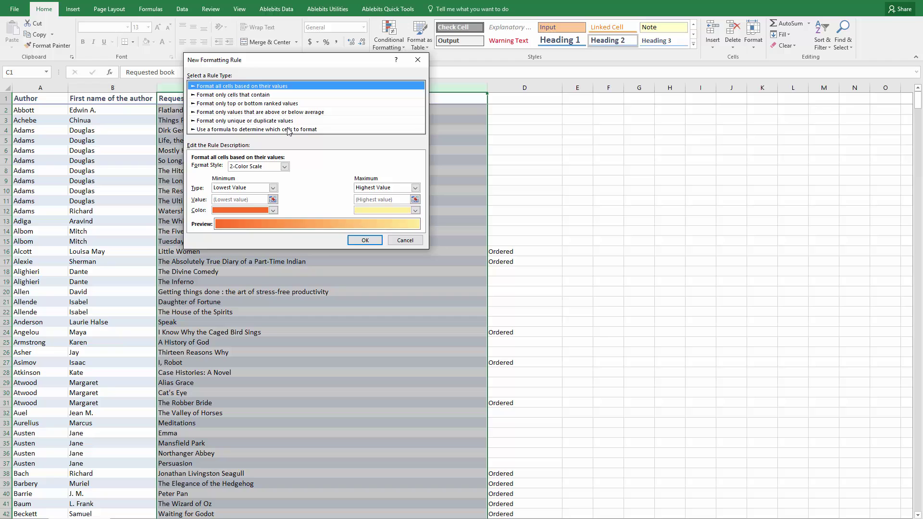
left_click(288, 129)
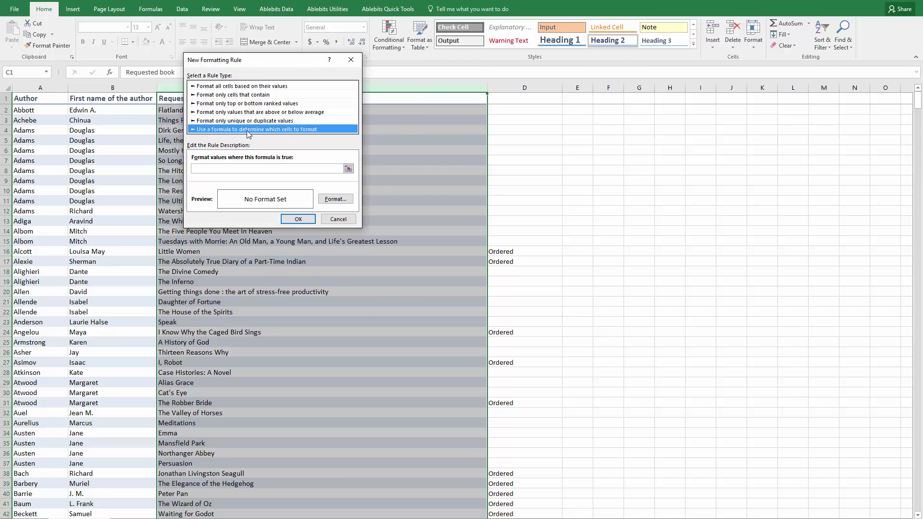
left_click(284, 168)
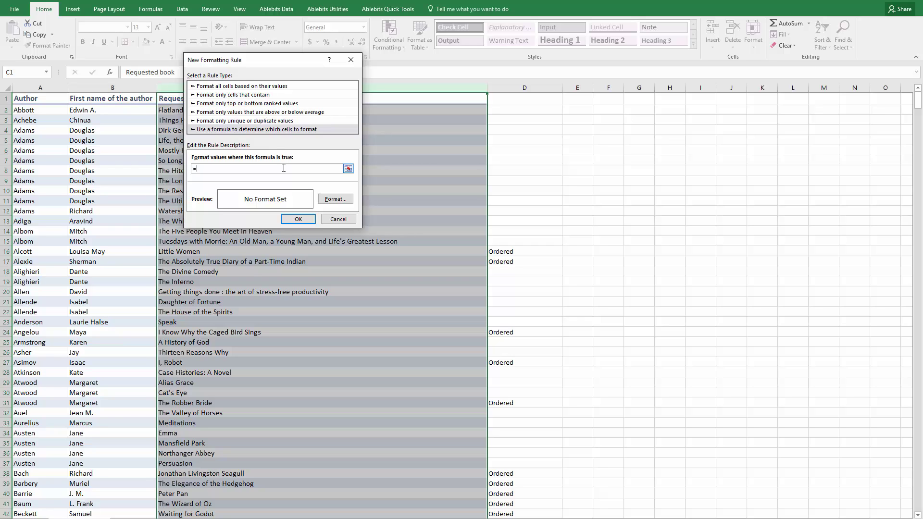
type("=COUNTIF(")
left_click(151, 517)
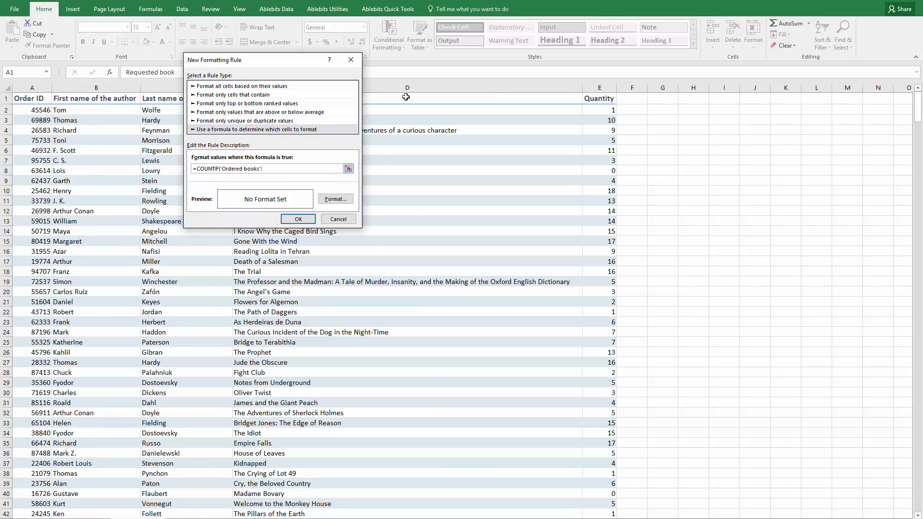
- Finish the rule as =COUNTIF('Ordered books'!$D:$D,C1)>0 with a light gold fill and apply it
left_click(407, 91)
type(",C1)>0")
left_click(336, 200)
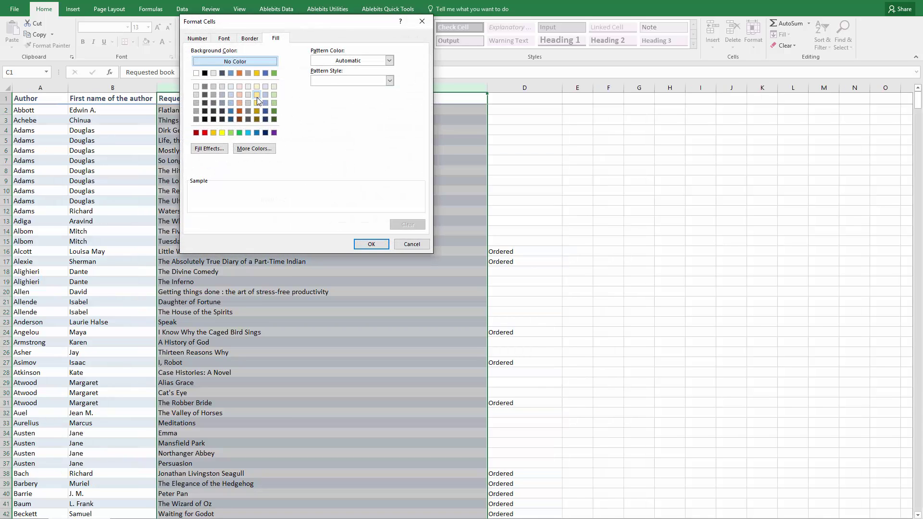
left_click(257, 94)
left_click(372, 244)
left_click(299, 220)
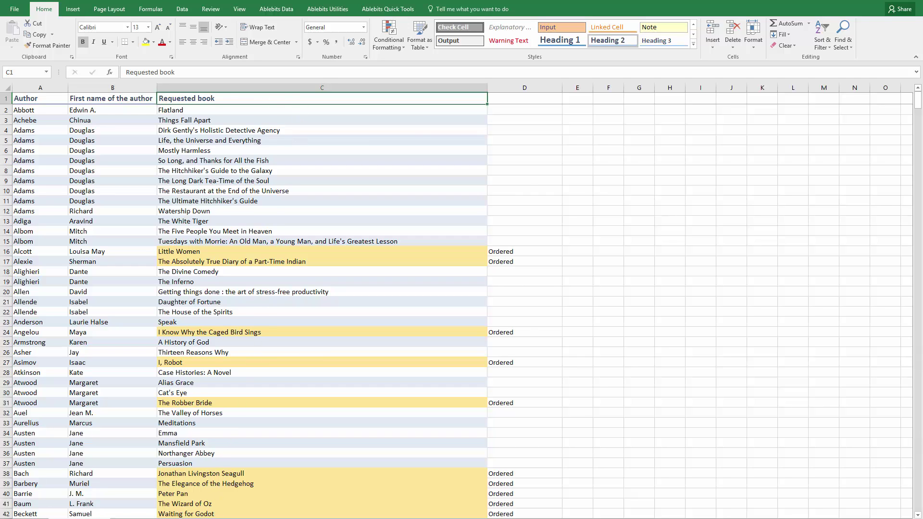
- On the side-by-side sheet, select the Requested and Ordered columns
key("ctrl+Page_Down")
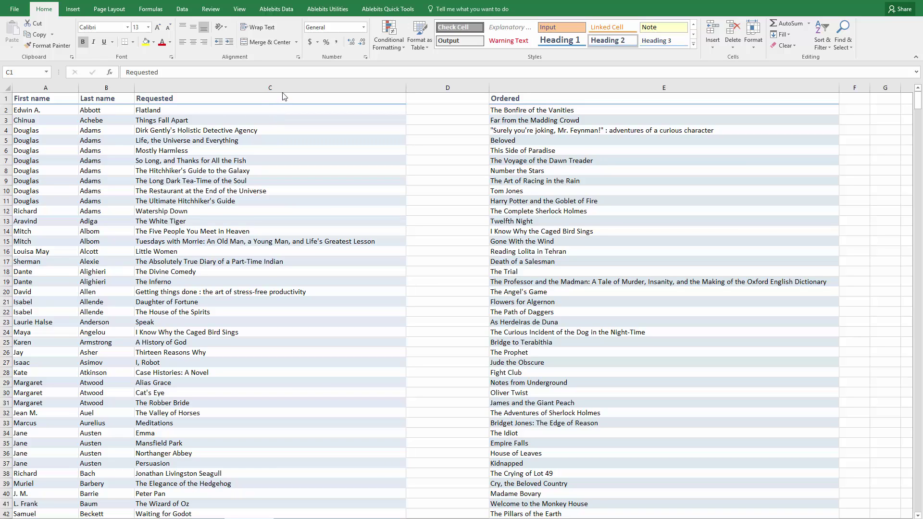
left_click(301, 88)
left_click(520, 88, "ctrl")
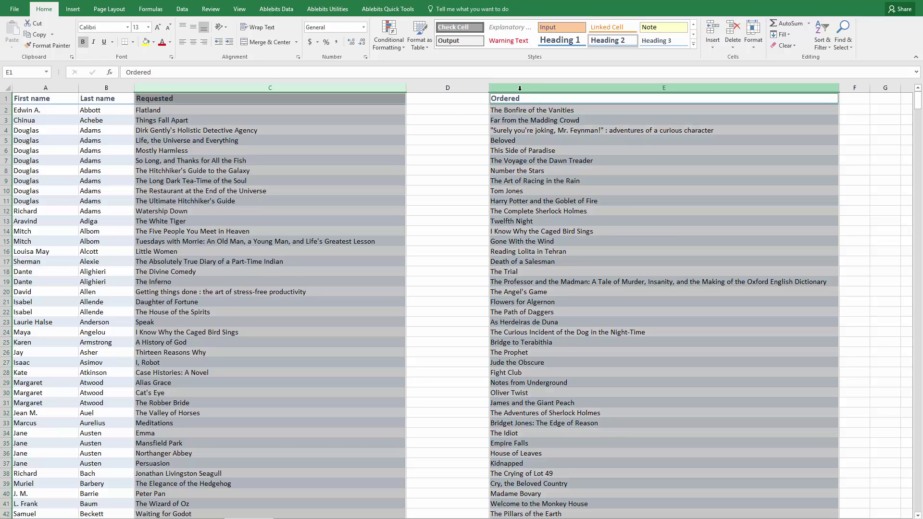
- Apply a Duplicate Values rule with Green Fill with Dark Green Text to the selected columns
left_click(389, 43)
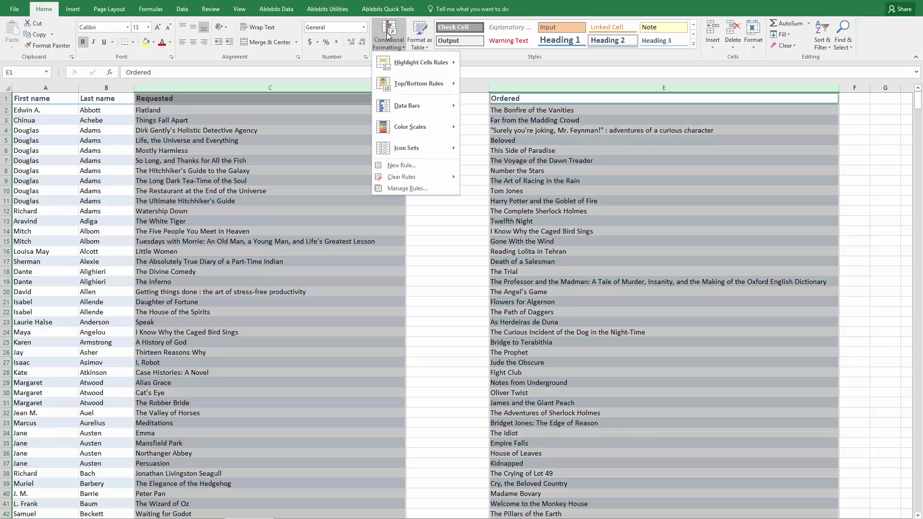
mouse_move(402, 62)
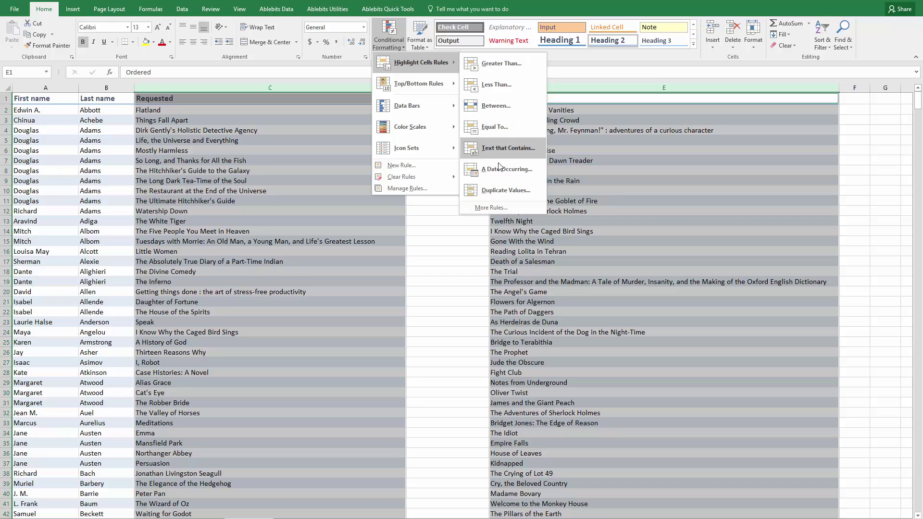
left_click(498, 193)
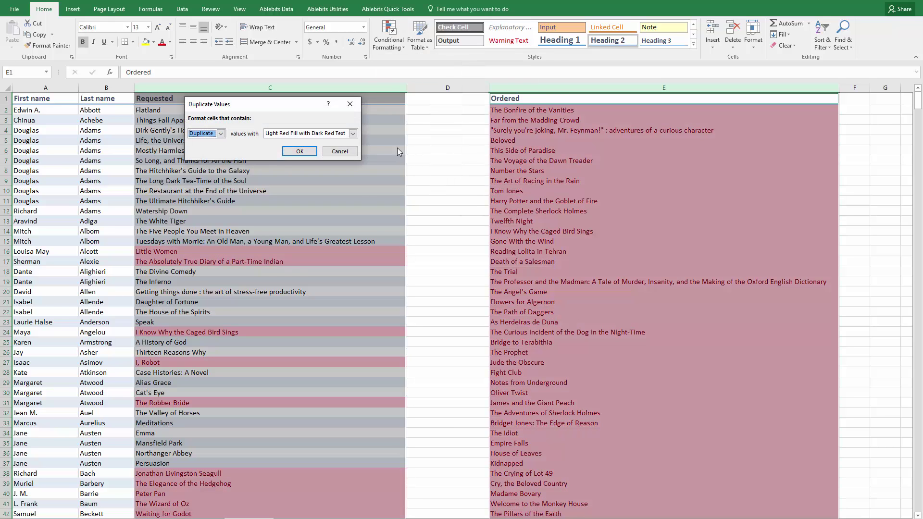
left_click(352, 133)
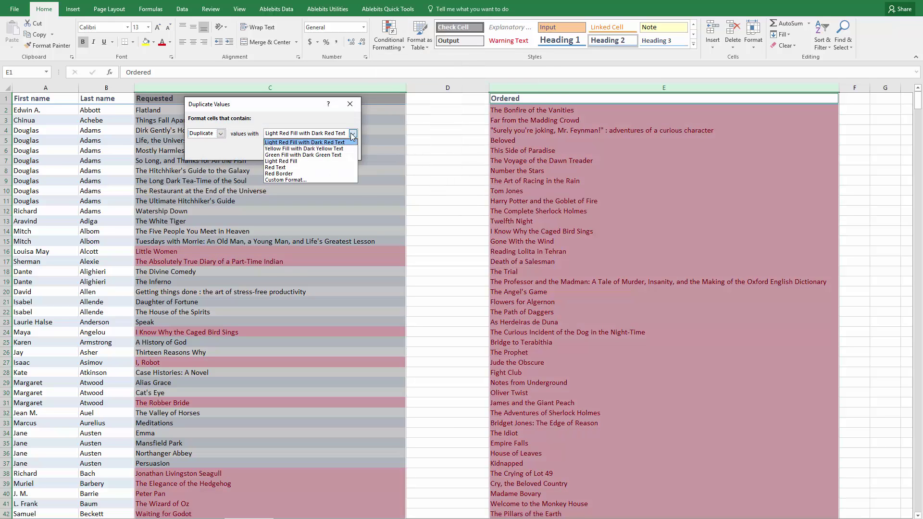
left_click(330, 156)
left_click(303, 150)
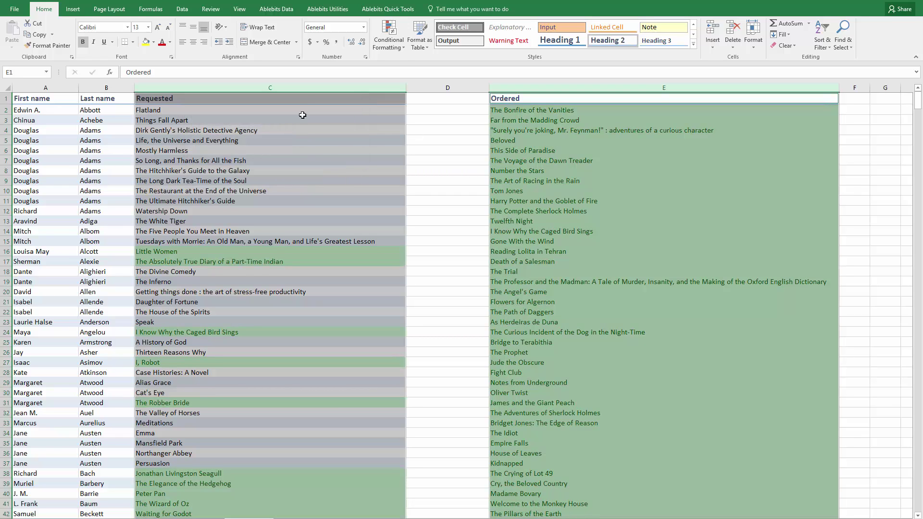
left_click(305, 99)
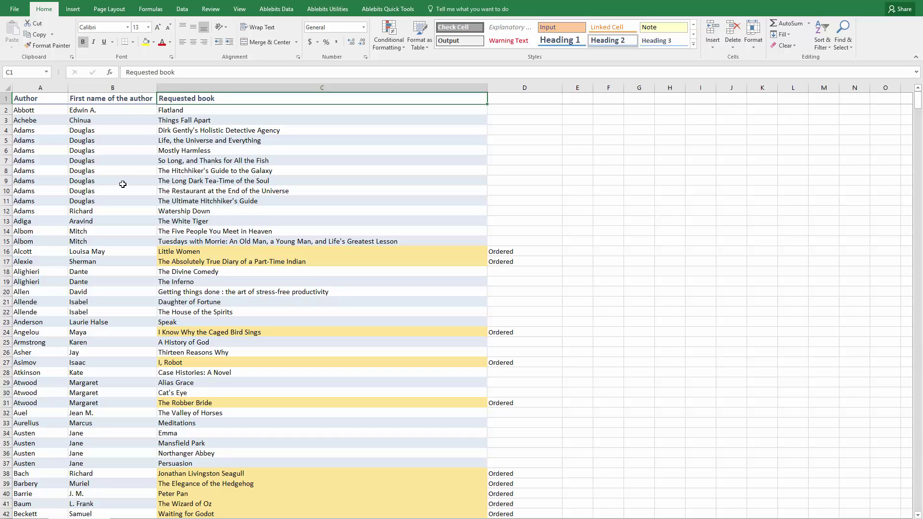
- Launch the Ablebits Compare Two Tables wizard, which takes $A$1:$D$984 as the first table
left_click(277, 10)
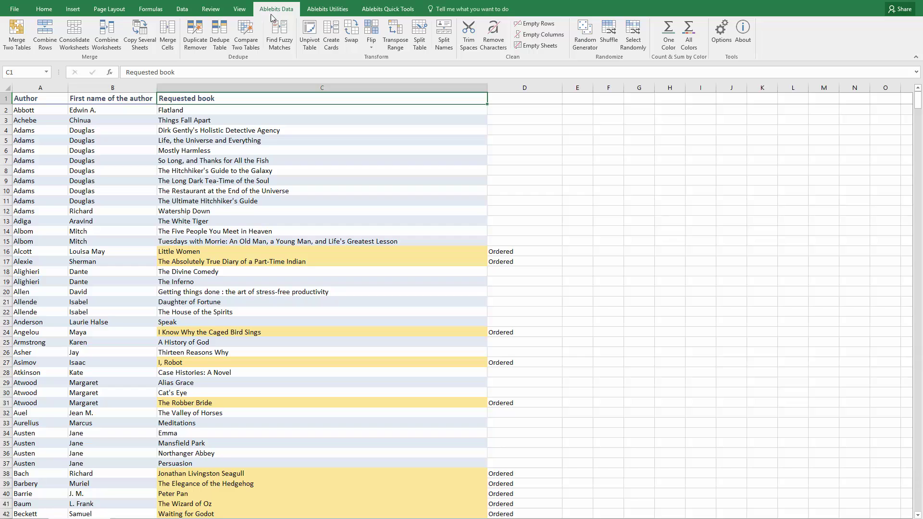
left_click(247, 45)
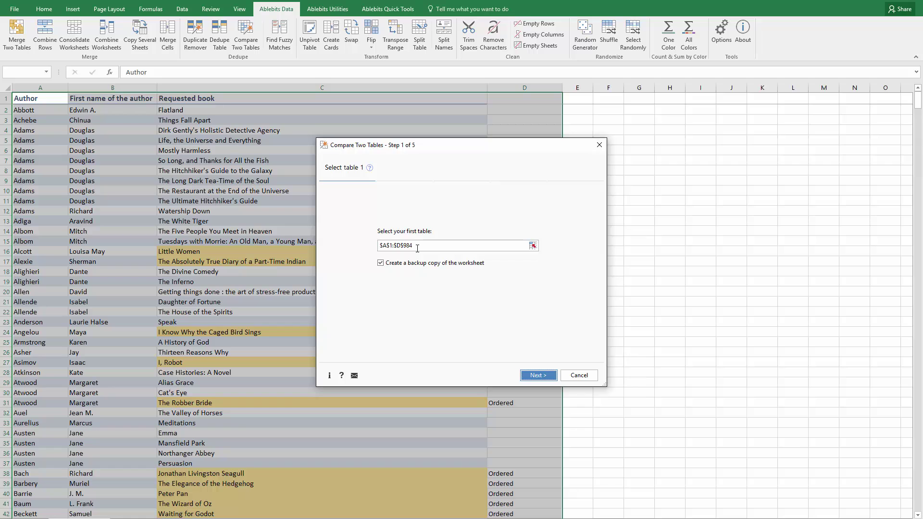
- Confirm the first table range, then pick Ordered books ($A$1:$E$568) as the second table
left_click(418, 249)
left_click(537, 376)
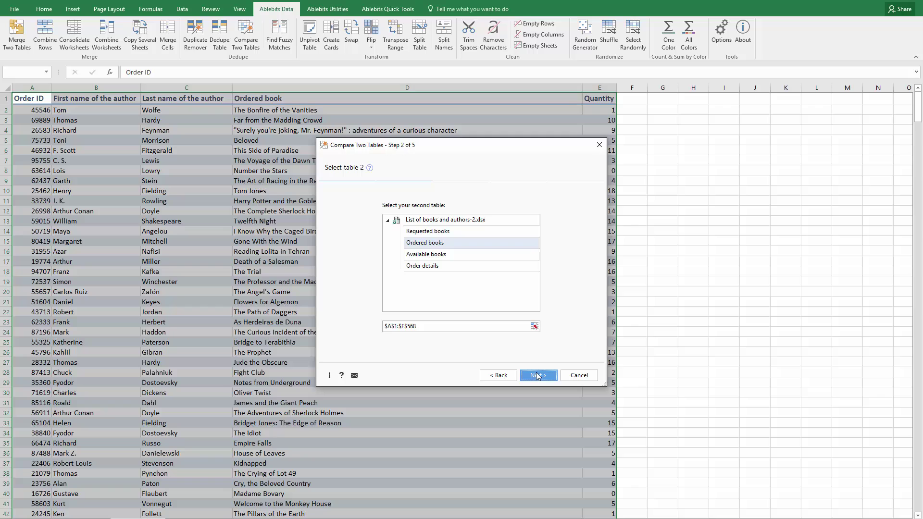
left_click(461, 246)
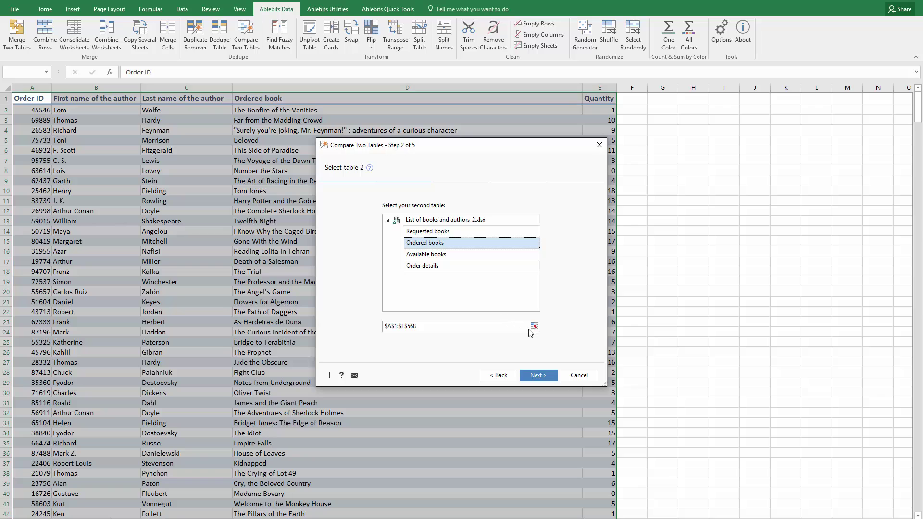
- Keep Duplicate values and match first name, Author and Requested book to the Ordered books columns
left_click(544, 377)
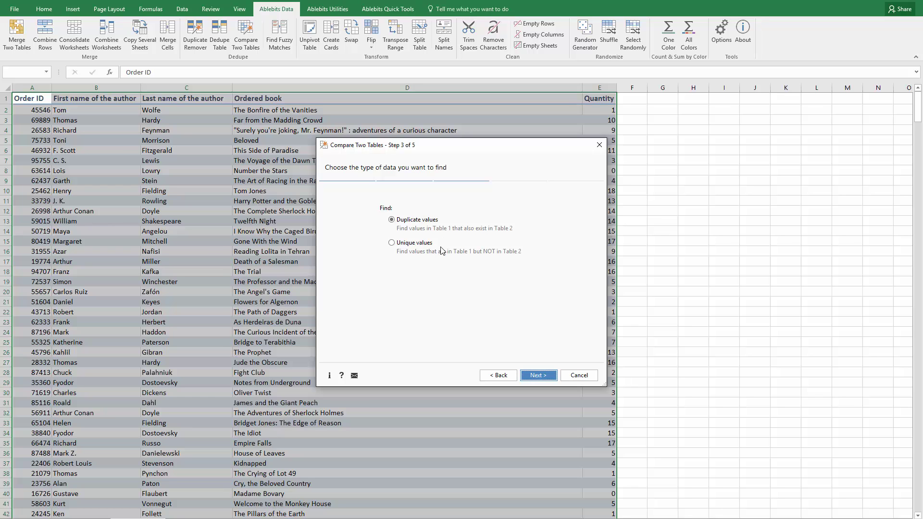
left_click(533, 378)
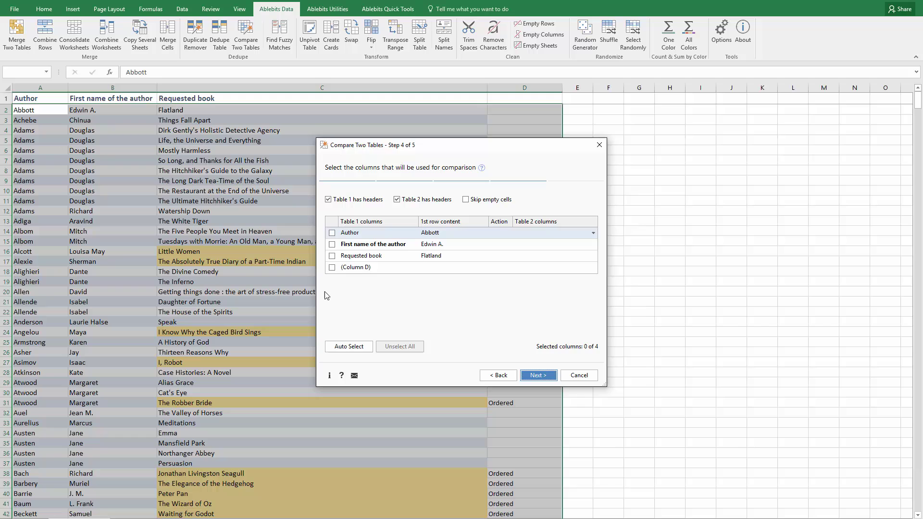
left_click(332, 244)
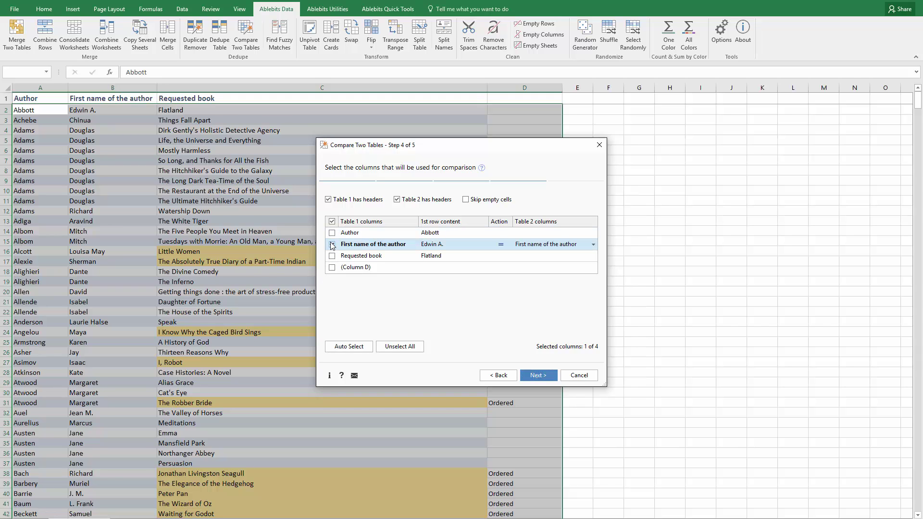
left_click(332, 233)
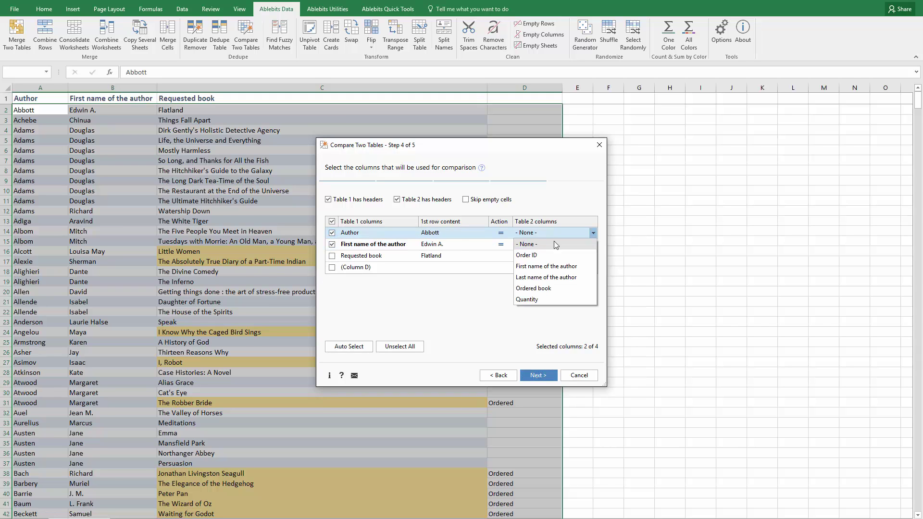
left_click(557, 277)
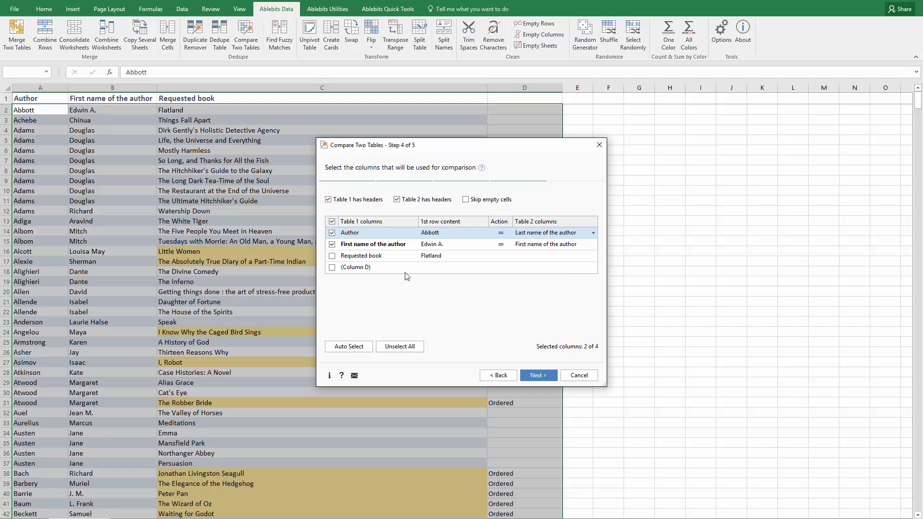
left_click(332, 256)
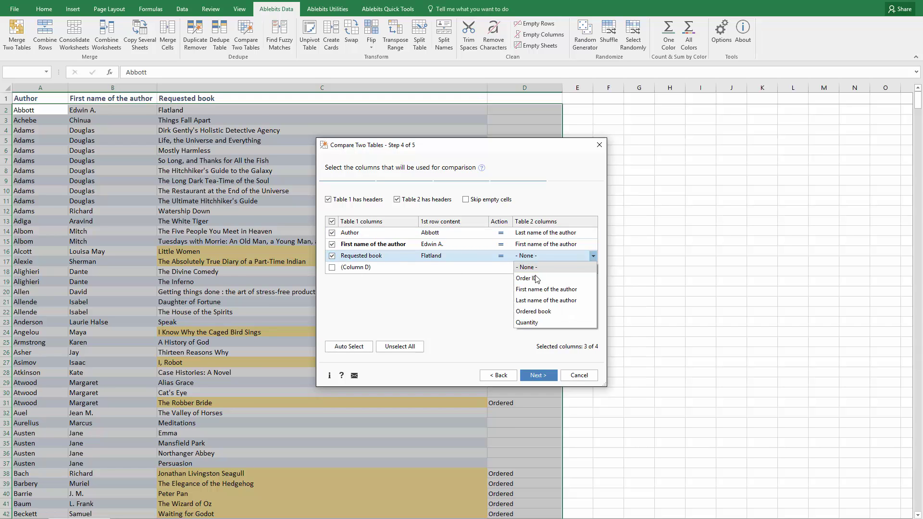
left_click(540, 312)
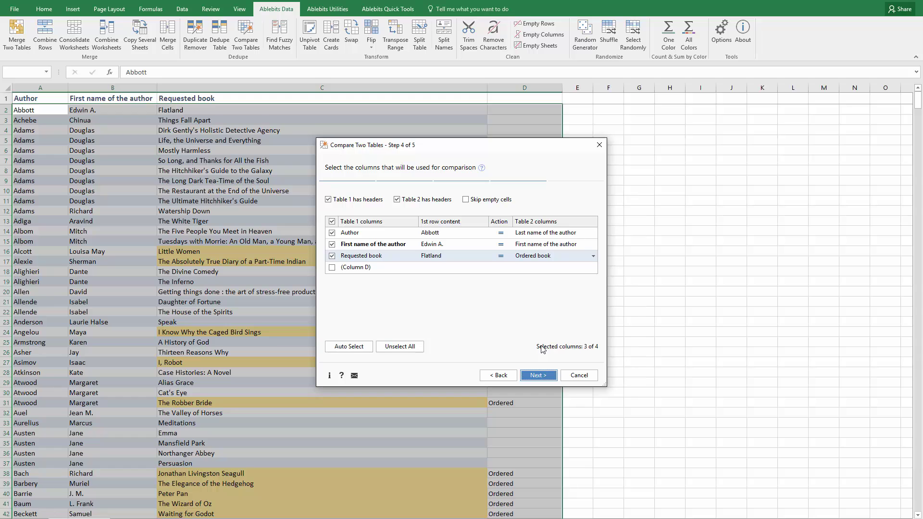
left_click(548, 375)
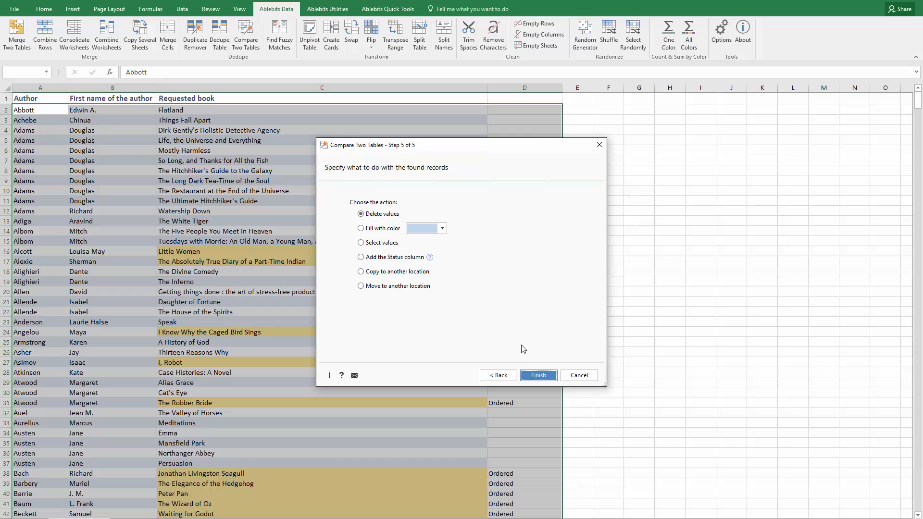
- Delete the 565 already-ordered books from the requests list and dismiss the Duplicate Remover summary
left_click(533, 376)
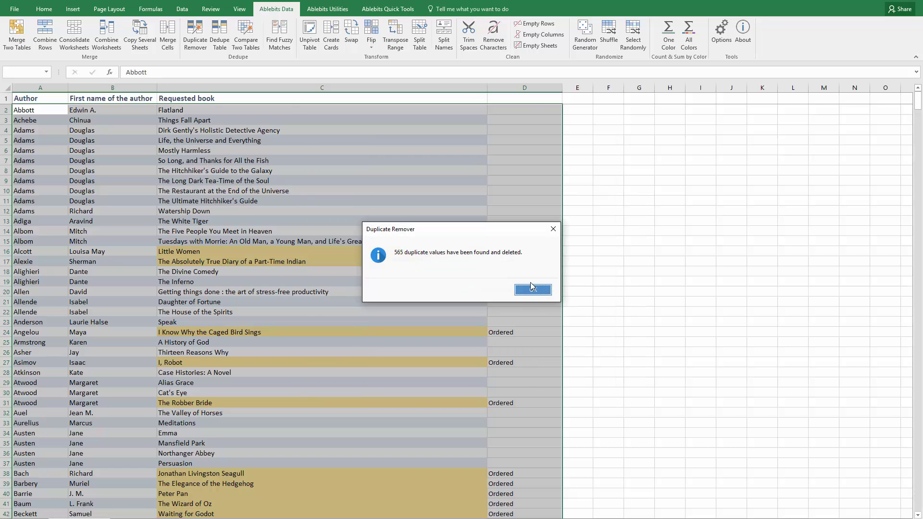
left_click(532, 289)
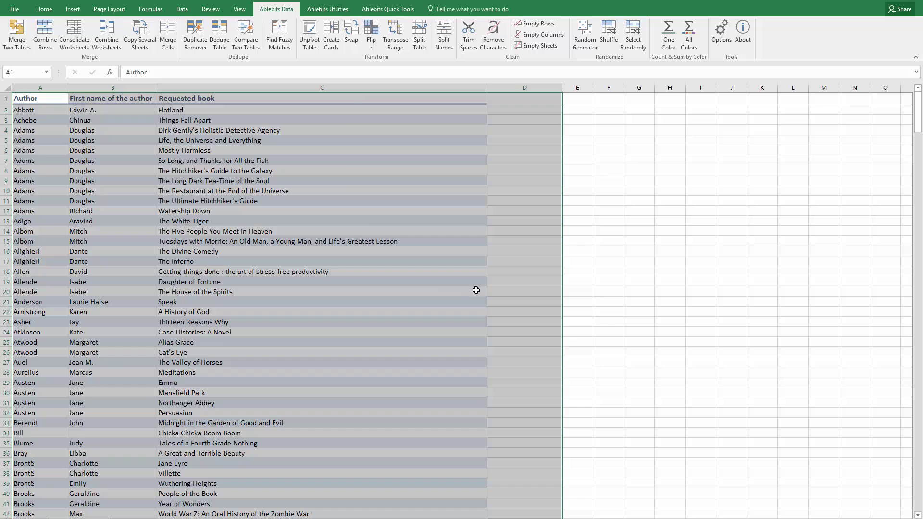
left_click(356, 98)
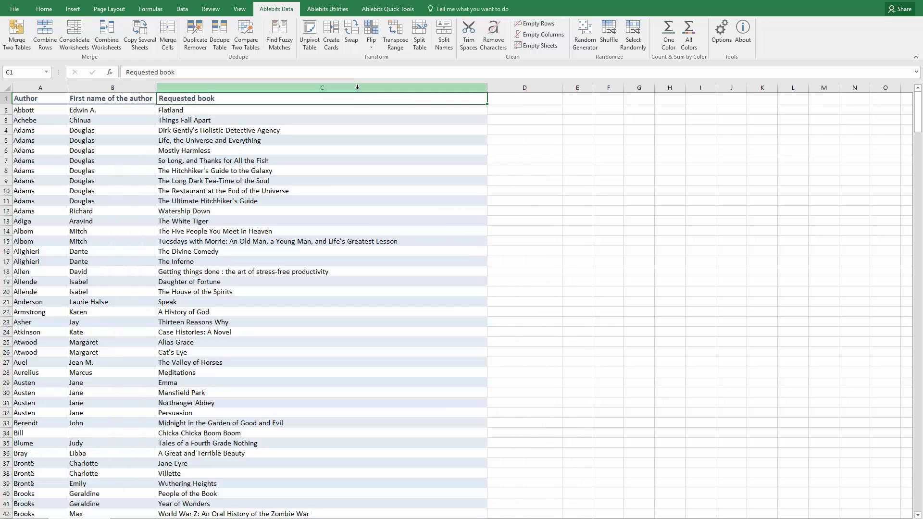